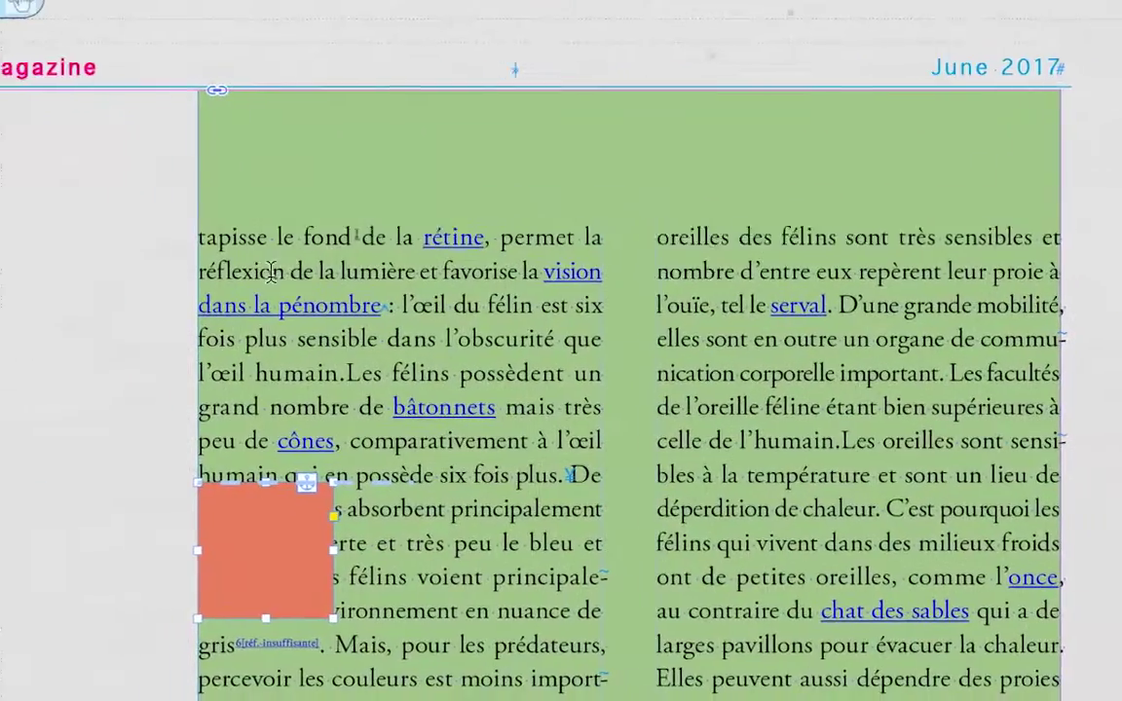
# Step: Delete two text passages from the first column, starting within "réflexion", above the anchored orange square
pyautogui.moveTo(88, 280); pyautogui.dragTo(321, 334)
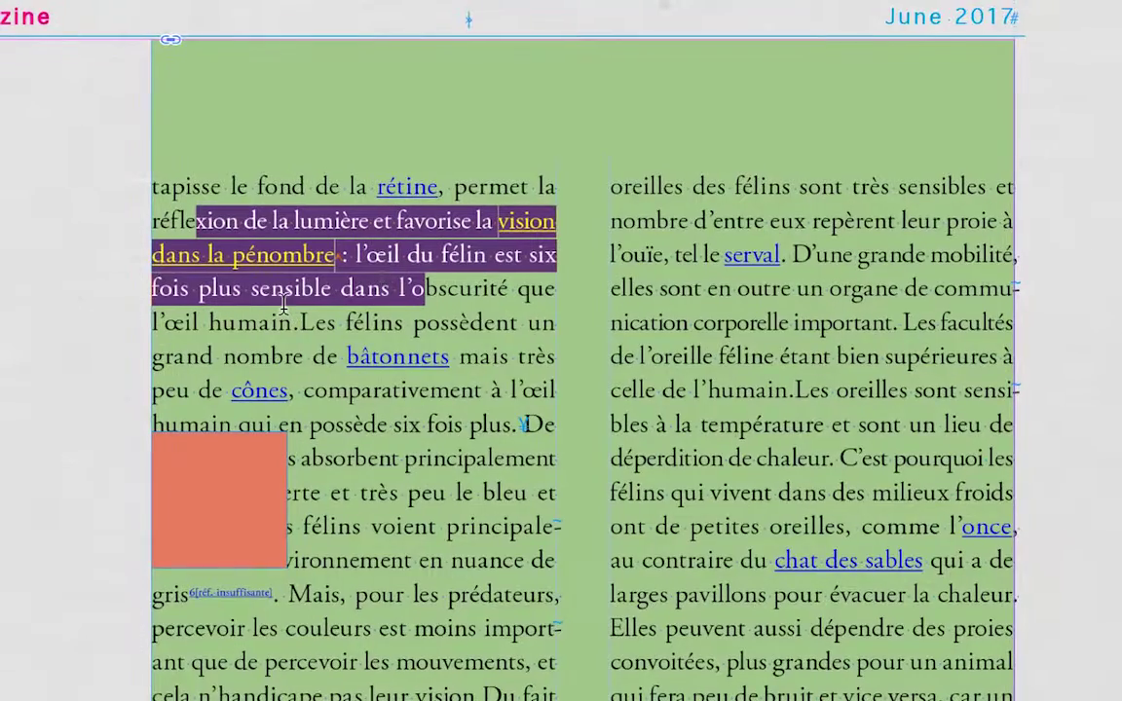
pyautogui.press('BackSpace')
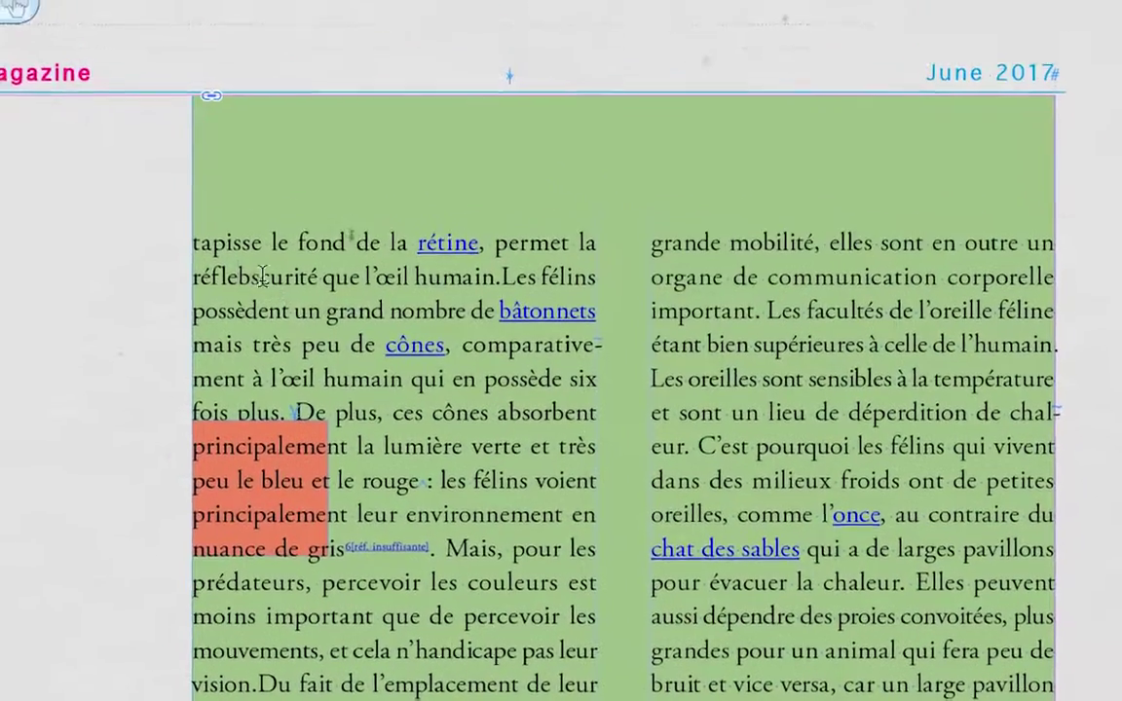
pyautogui.moveTo(221, 216); pyautogui.dragTo(491, 249)
pyautogui.press('BackSpace')
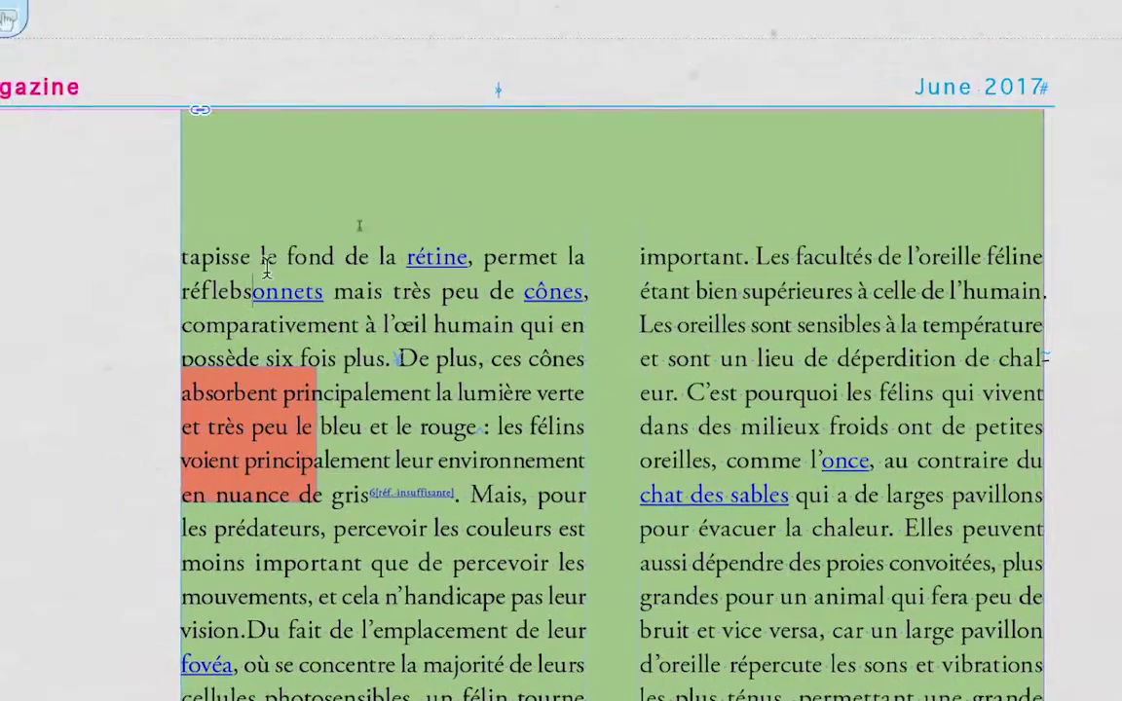
# Step: Copy the passage from "e fond de la rétine" to "mais très" and paste it five times before "peu de cônes"
pyautogui.moveTo(173, 246); pyautogui.dragTo(339, 281)
pyautogui.hotkey('ctrl', 'c')
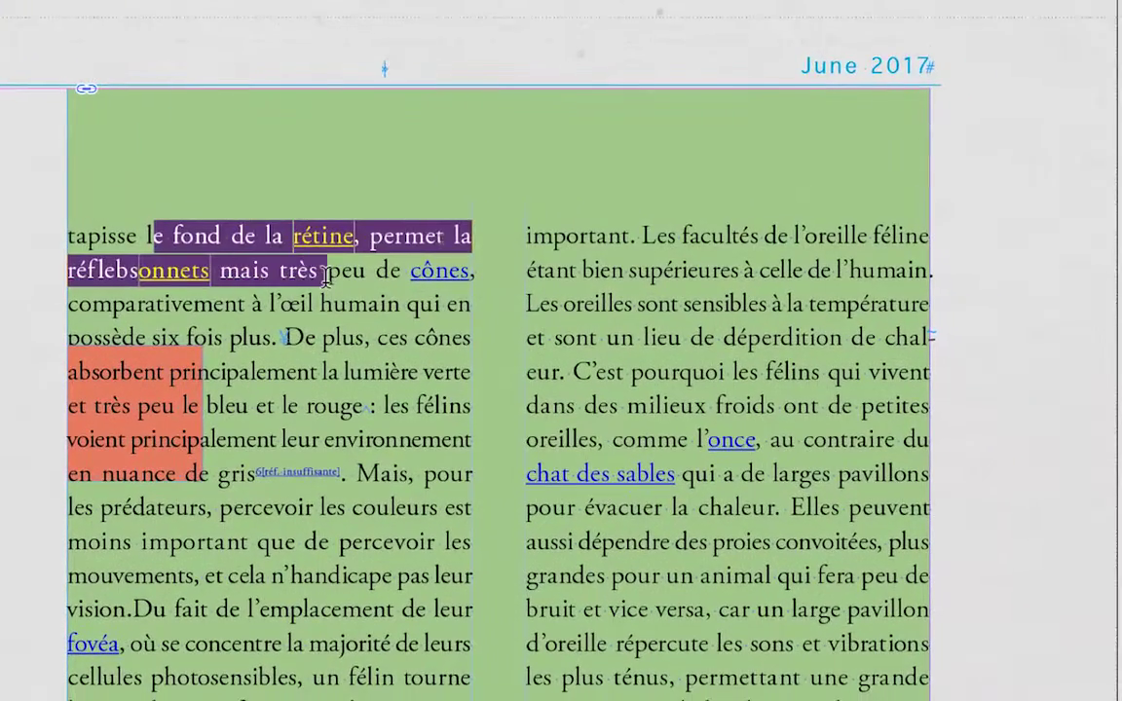
pyautogui.press('Escape')
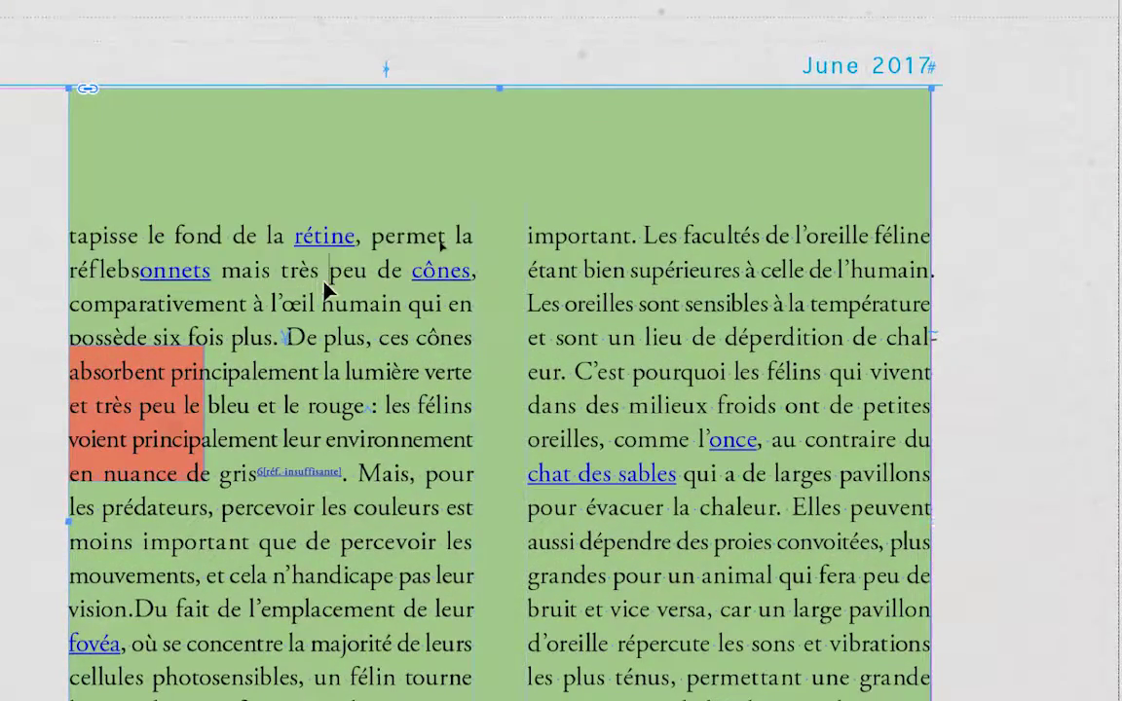
pyautogui.hotkey('ctrl', 'v')
pyautogui.hotkey('ctrl', 'v')
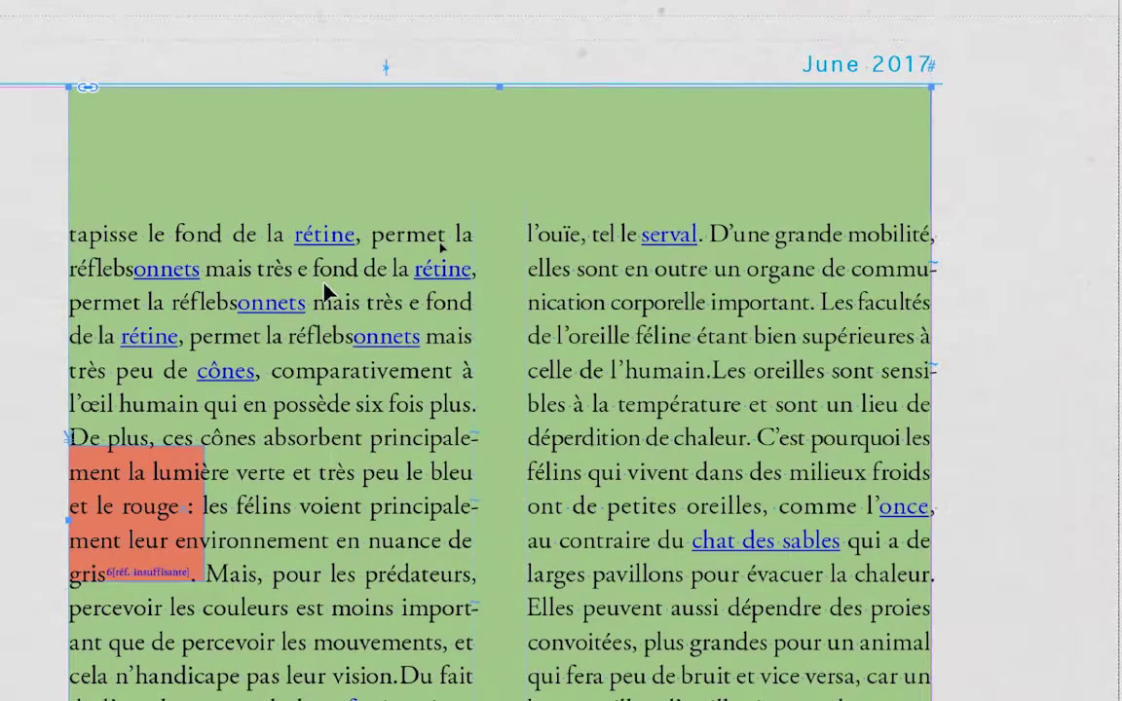
pyautogui.hotkey('ctrl', 'v')
pyautogui.hotkey('ctrl', 'v')
pyautogui.hotkey('ctrl', 'v')
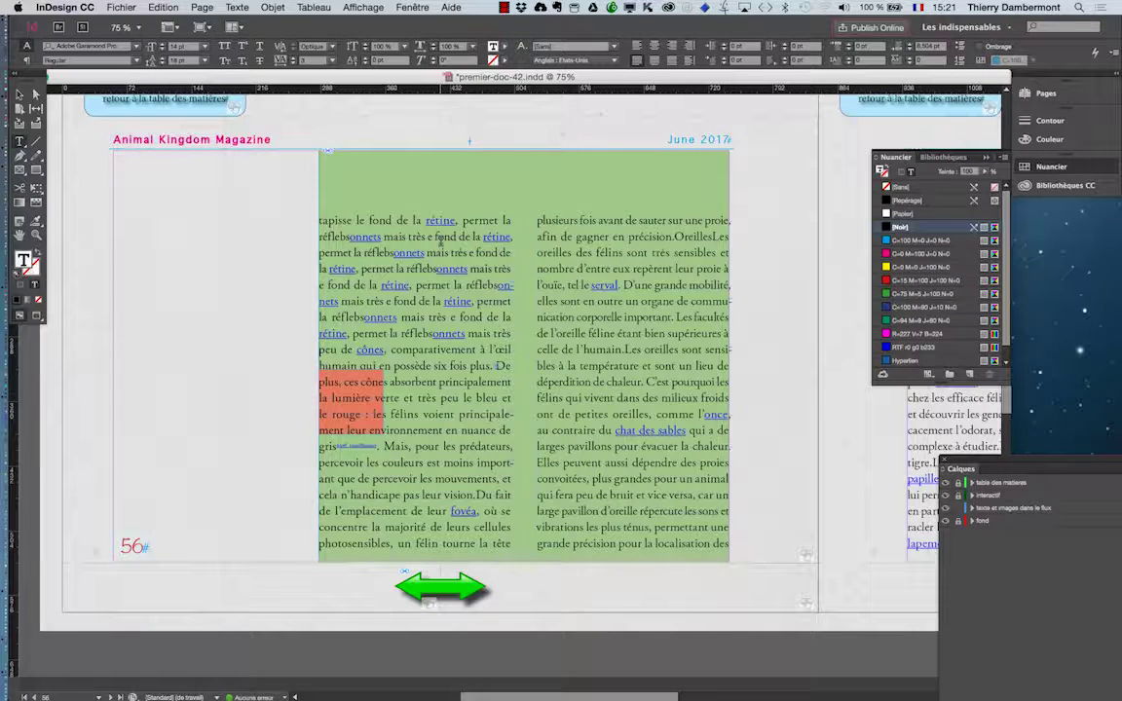
# Step: Undo all the pasted and deleted text in the first column, keeping the text frame's green fill
pyautogui.hotkey('ctrl', 'z')
pyautogui.hotkey('ctrl', 'z')
pyautogui.hotkey('ctrl', 'z')
pyautogui.hotkey('ctrl', 'z')
pyautogui.hotkey('ctrl', 'z')
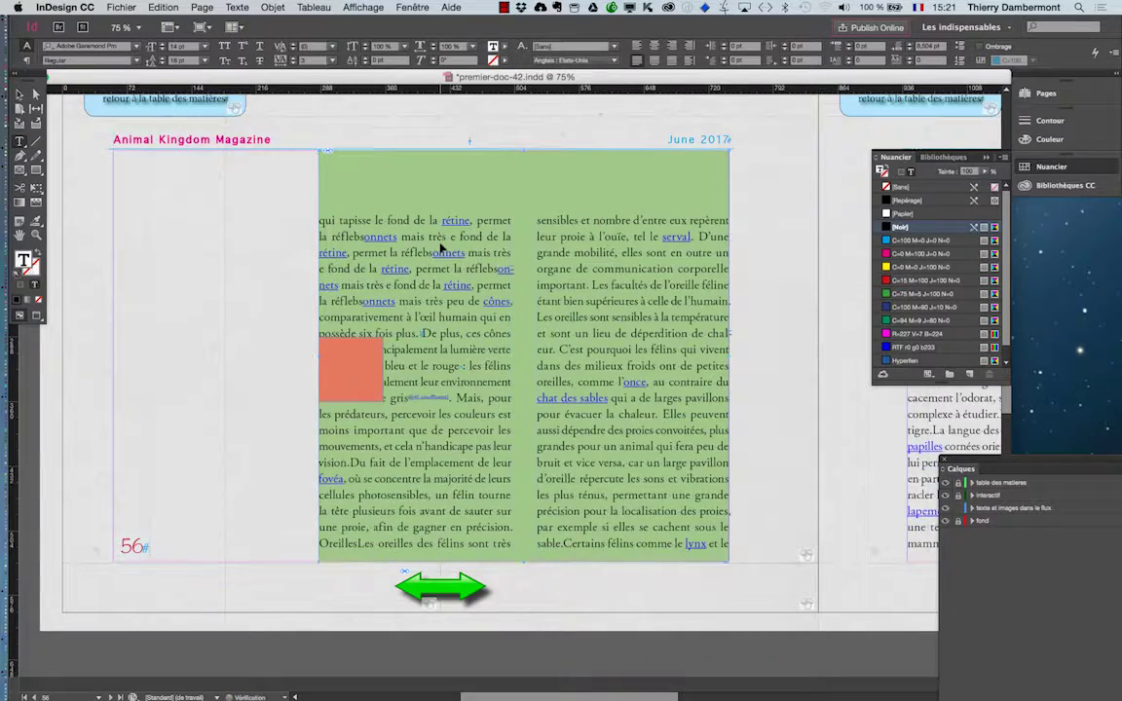
pyautogui.hotkey('ctrl', 'z')
pyautogui.hotkey('ctrl', 'z')
pyautogui.hotkey('ctrl', 'z')
pyautogui.hotkey('ctrl', 'z')
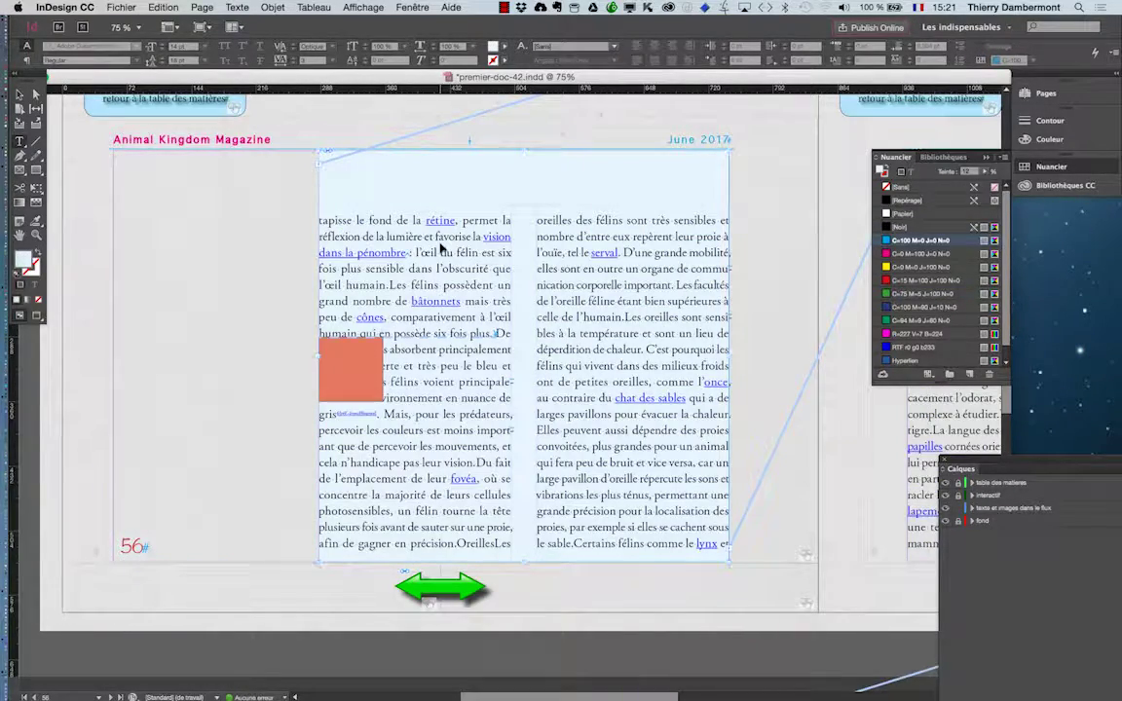
pyautogui.hotkey('ctrl', 'shift', 'z')
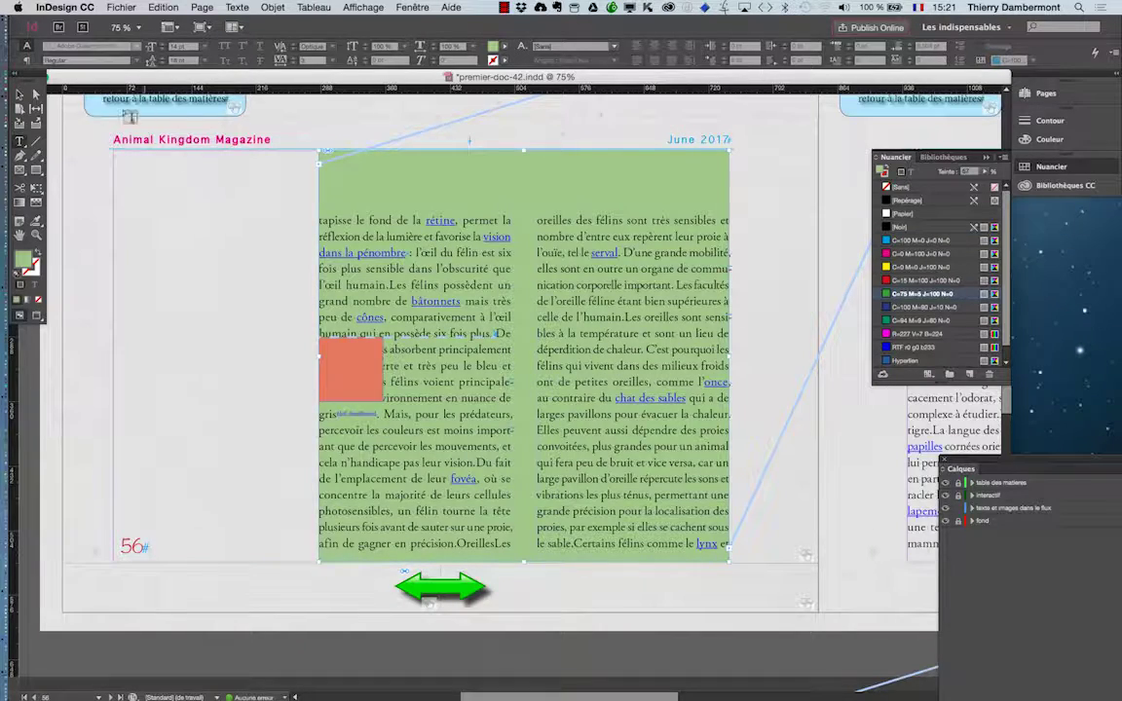
# Step: Save the document under the new name premier-doc-43.indd in the jour 1 ID avancé folder
pyautogui.click(117, 7)
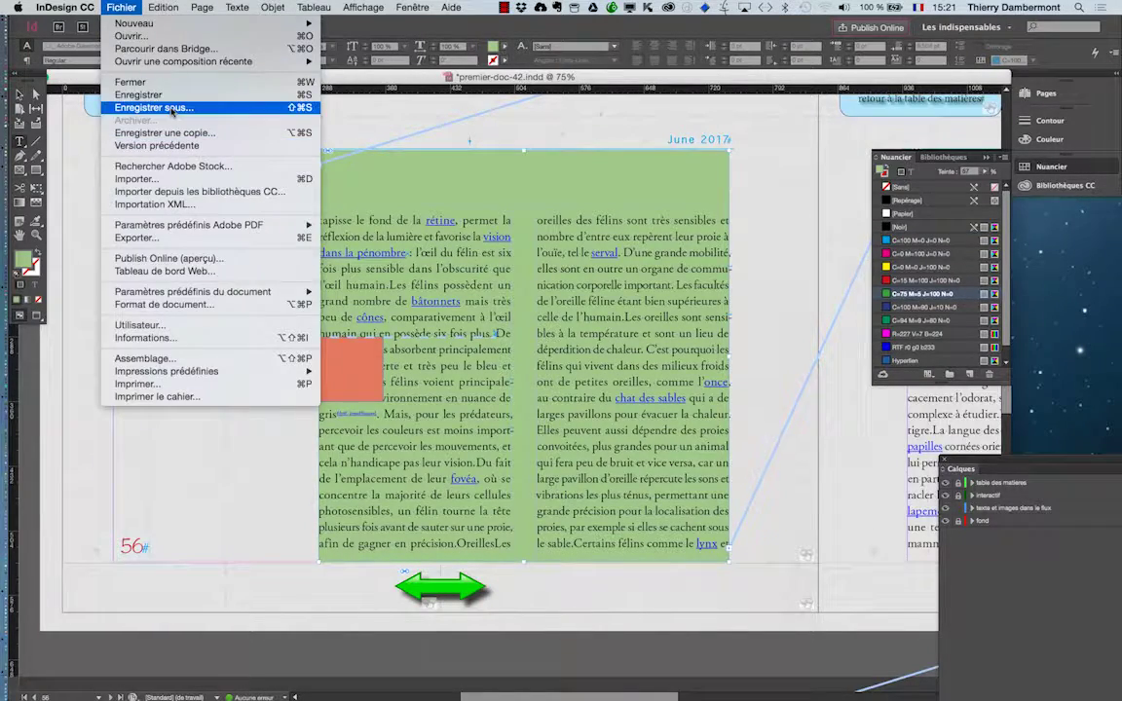
pyautogui.click(156, 106)
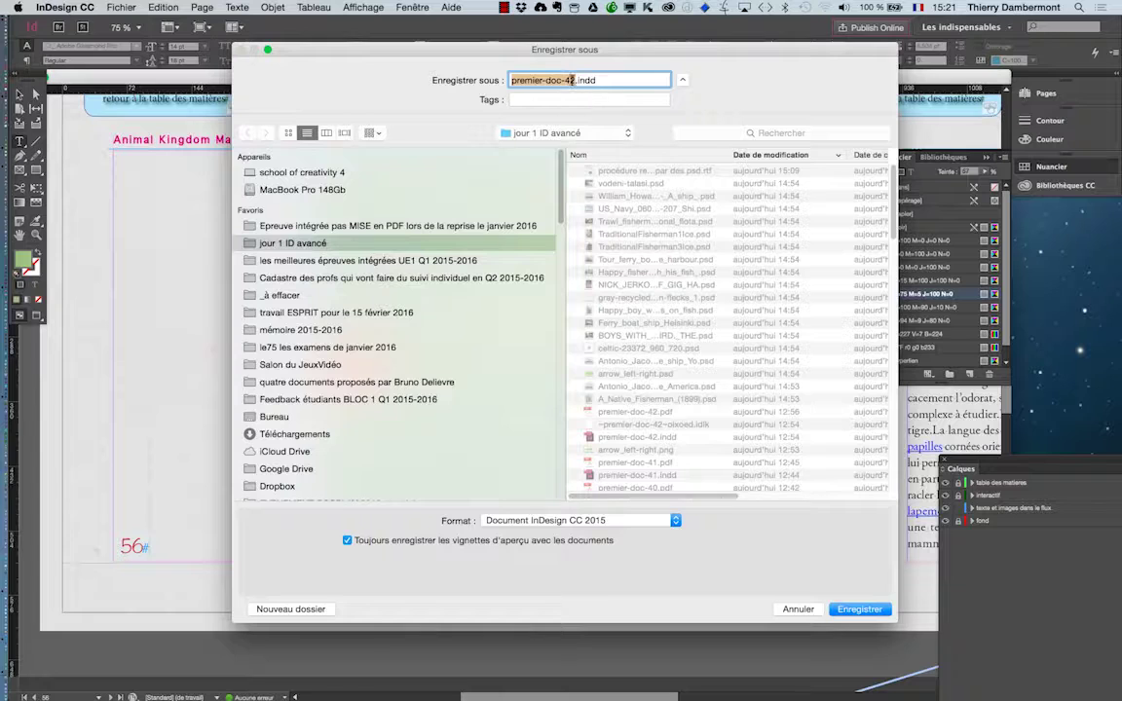
pyautogui.click(573, 80)
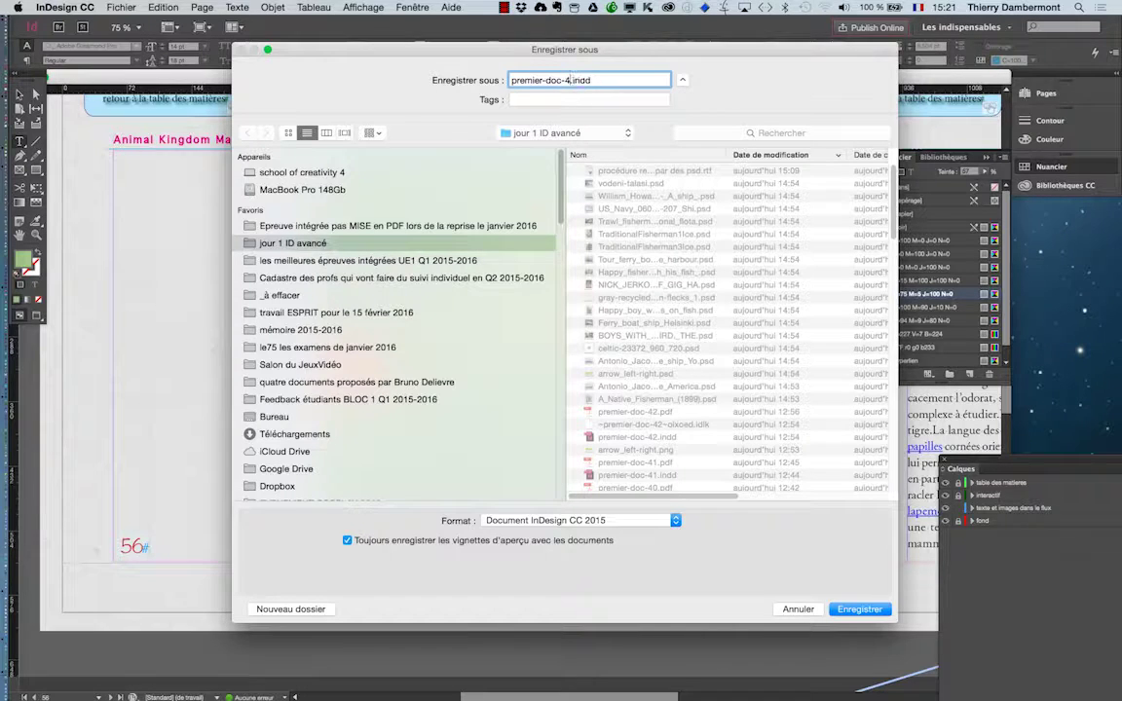
pyautogui.press('Return')
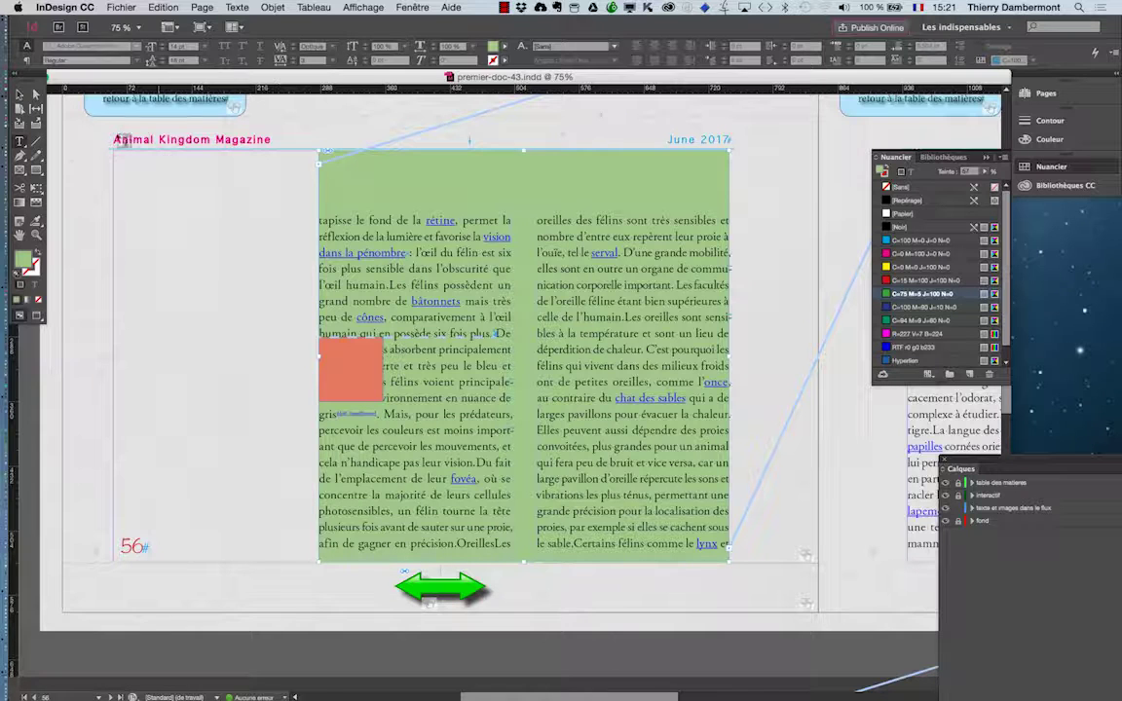
# Step: Select the orange square and open its anchored object options, placing the dialog clear of the square
pyautogui.click(19, 95)
pyautogui.click(350, 365)
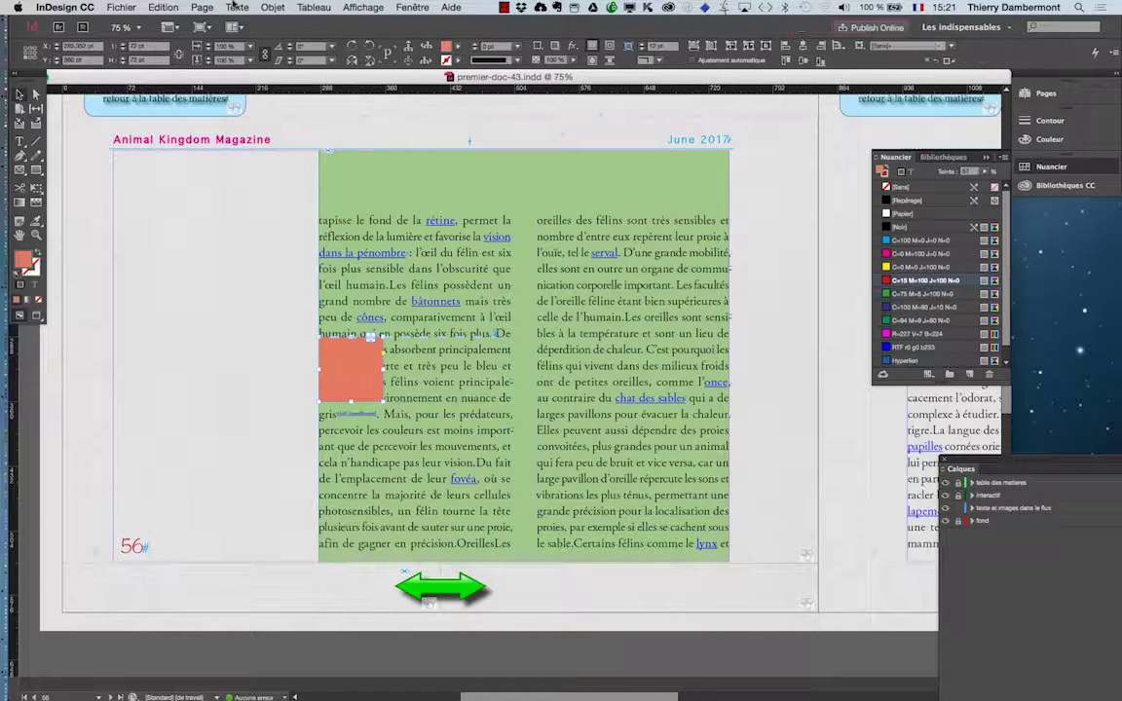
pyautogui.click(263, 5)
pyautogui.moveTo(326, 224)
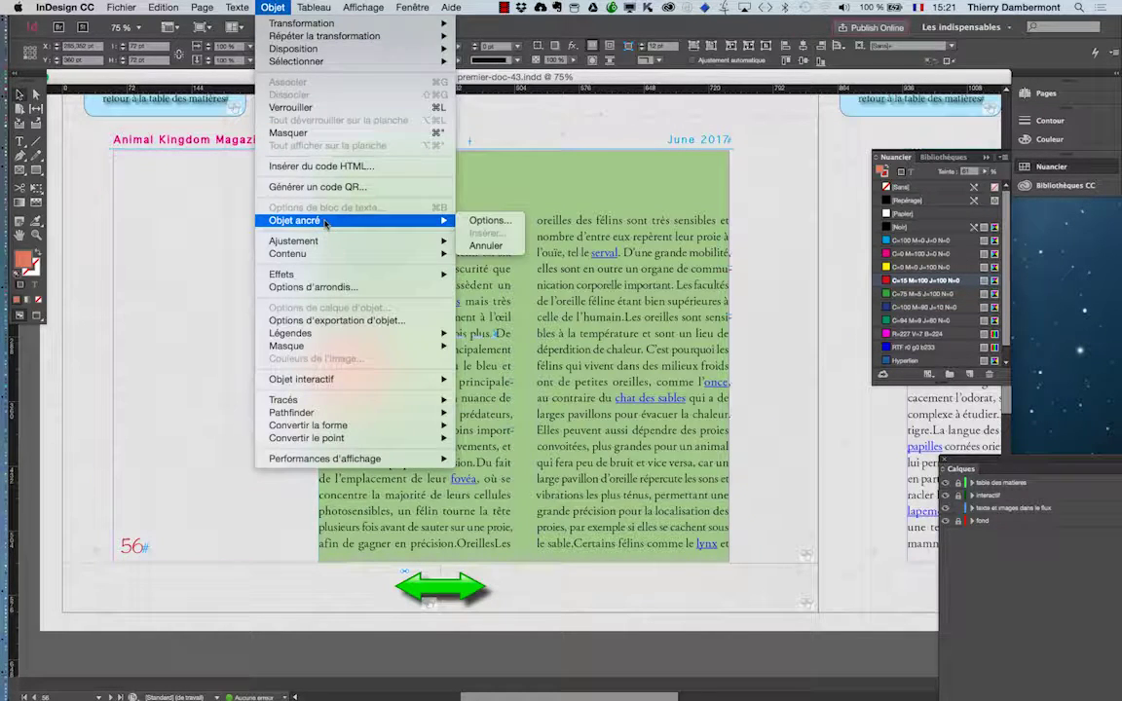
pyautogui.click(277, 11)
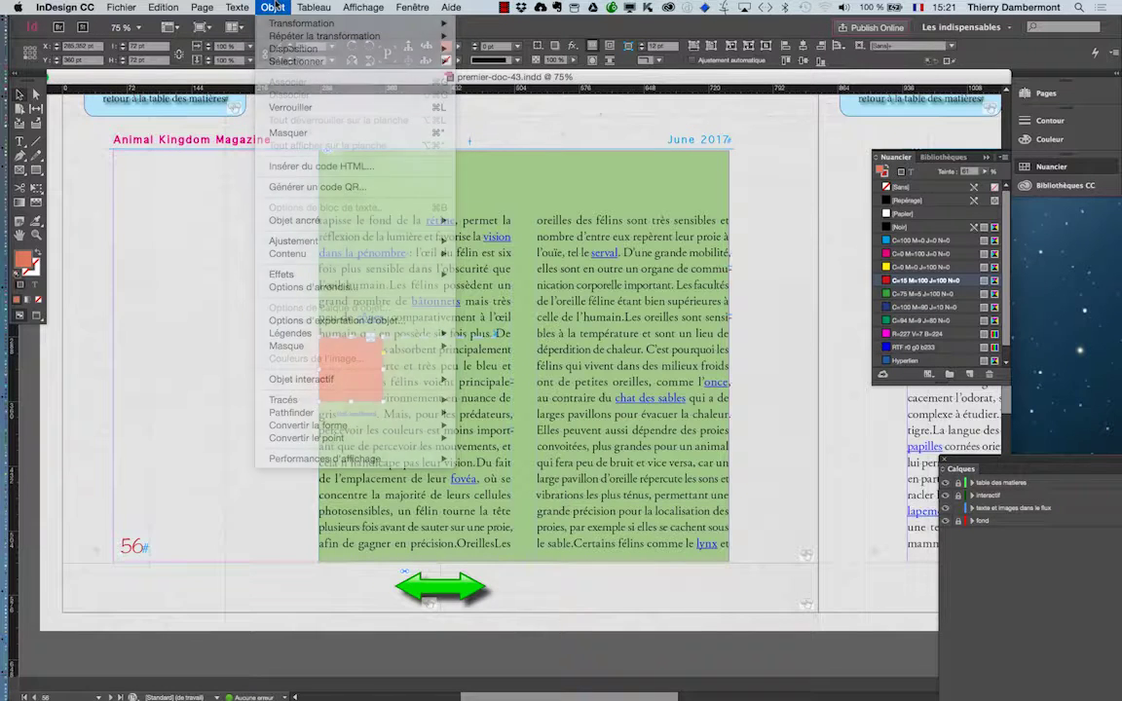
pyautogui.click(276, 13)
pyautogui.moveTo(287, 220)
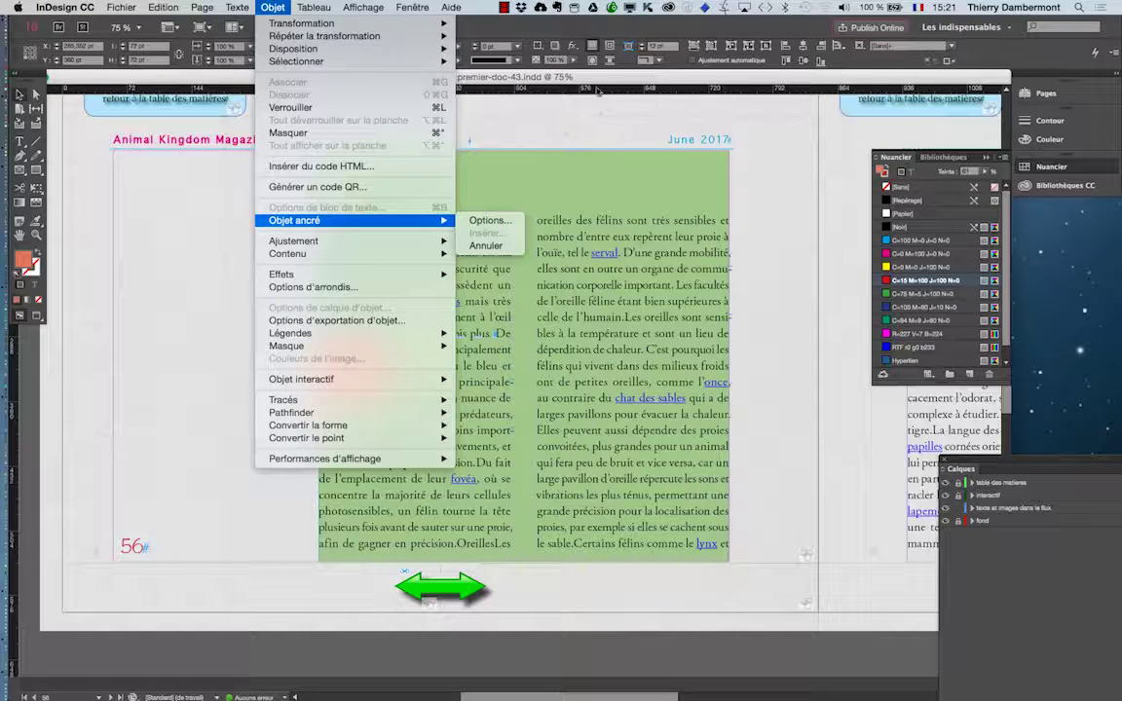
pyautogui.click(509, 187)
pyautogui.rightClick(340, 385)
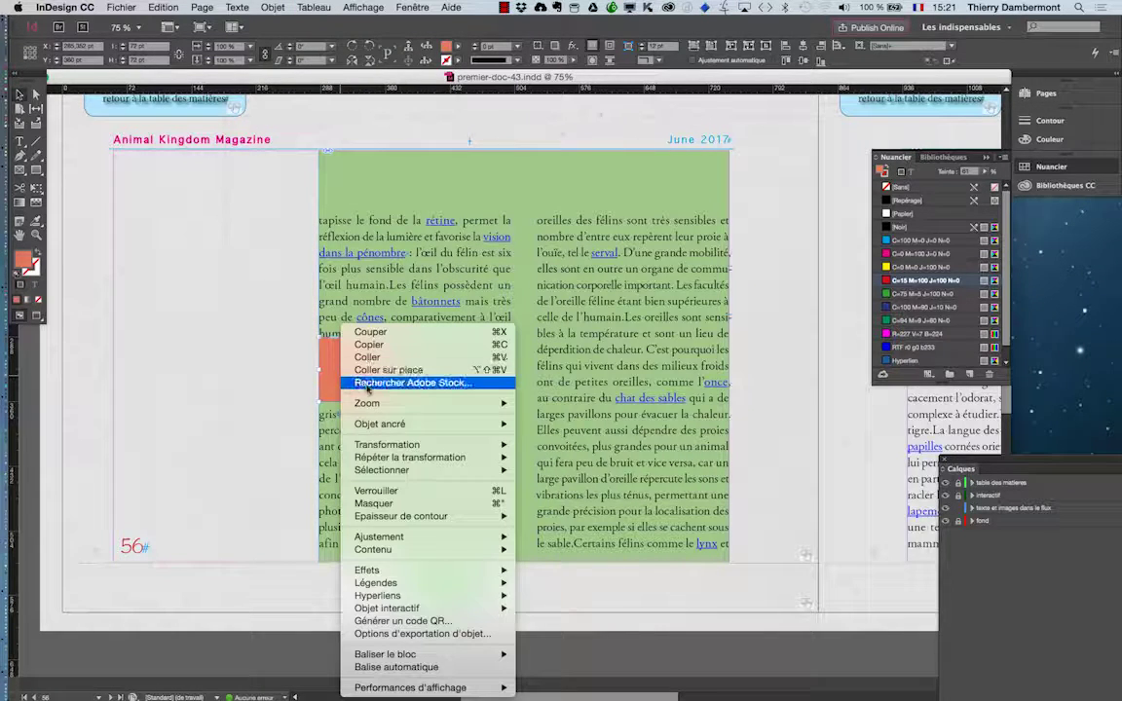
pyautogui.moveTo(380, 425)
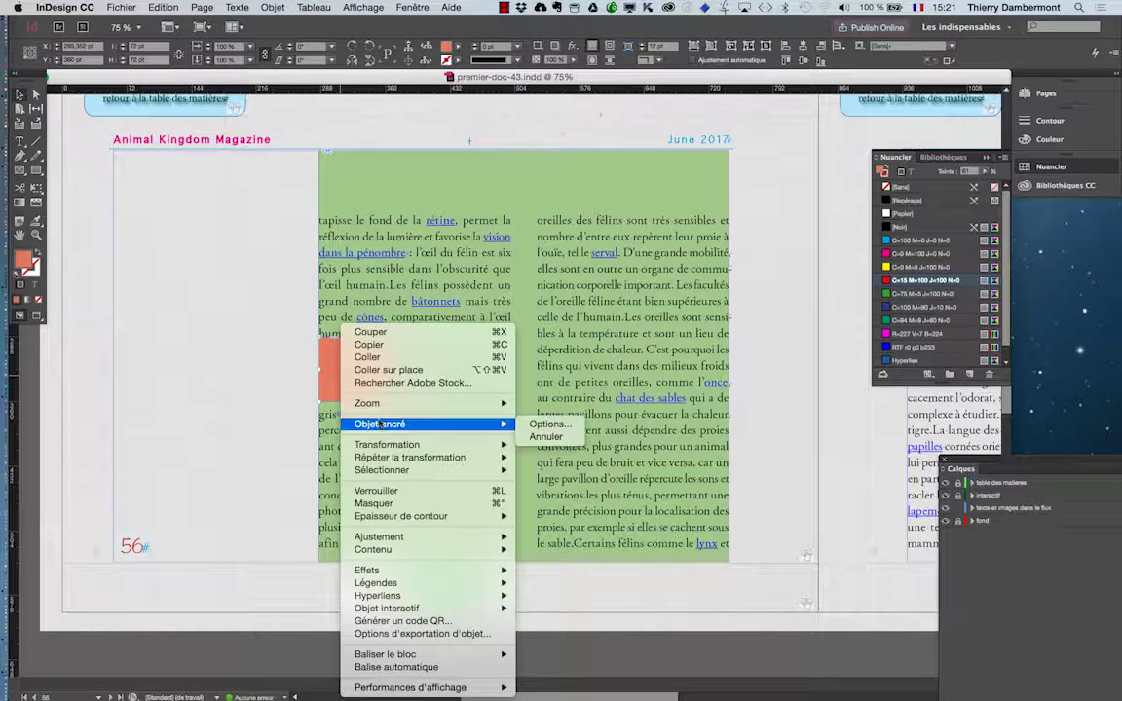
pyautogui.click(541, 425)
pyautogui.moveTo(343, 127); pyautogui.dragTo(612, 122)
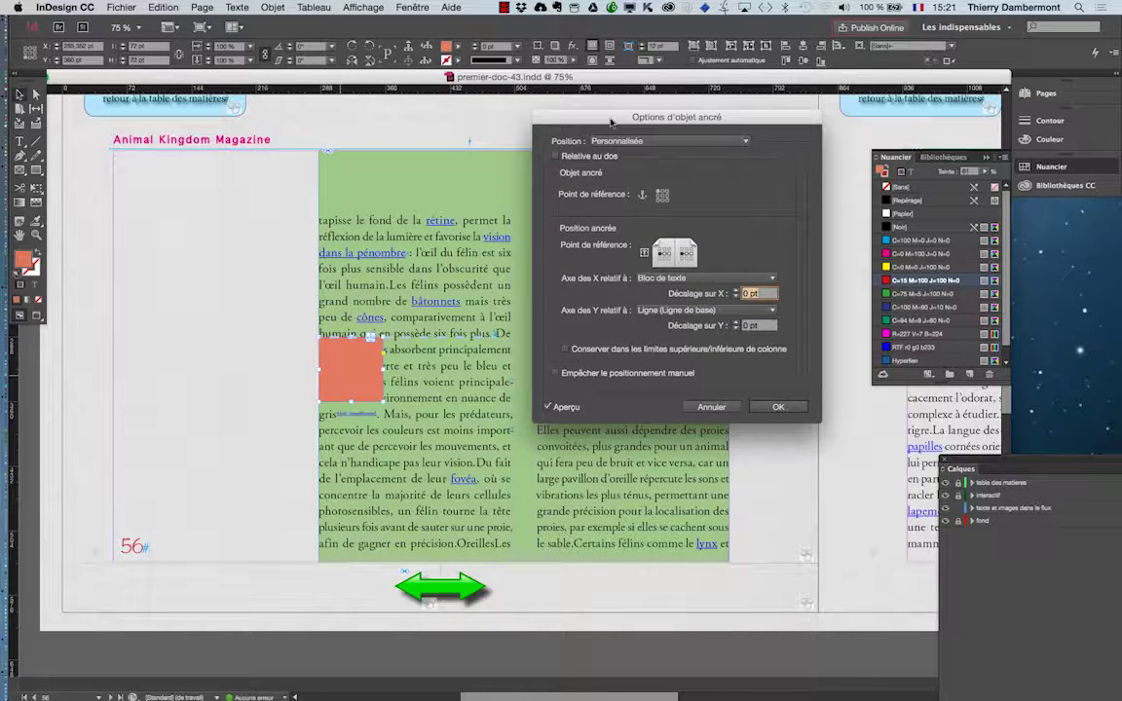
pyautogui.moveTo(612, 122); pyautogui.dragTo(639, 119)
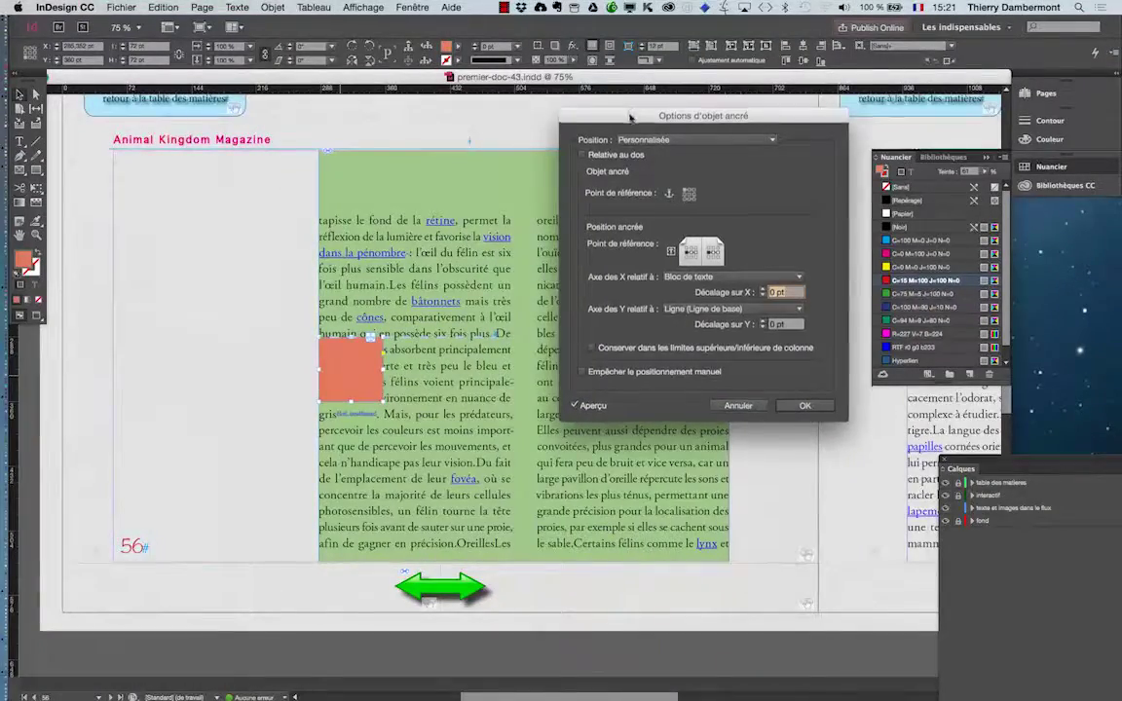
pyautogui.moveTo(631, 117); pyautogui.dragTo(545, 130)
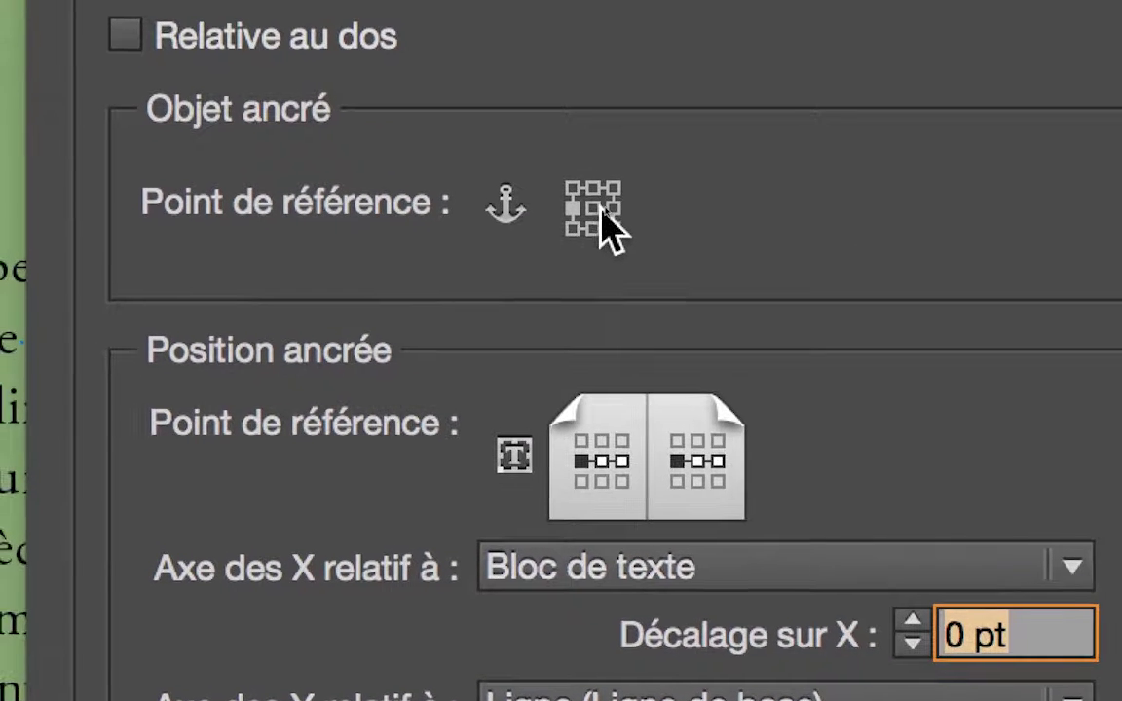
# Step: Try the centre reference point for the anchored square itself, finishing with the middle-right point
pyautogui.click(595, 208)
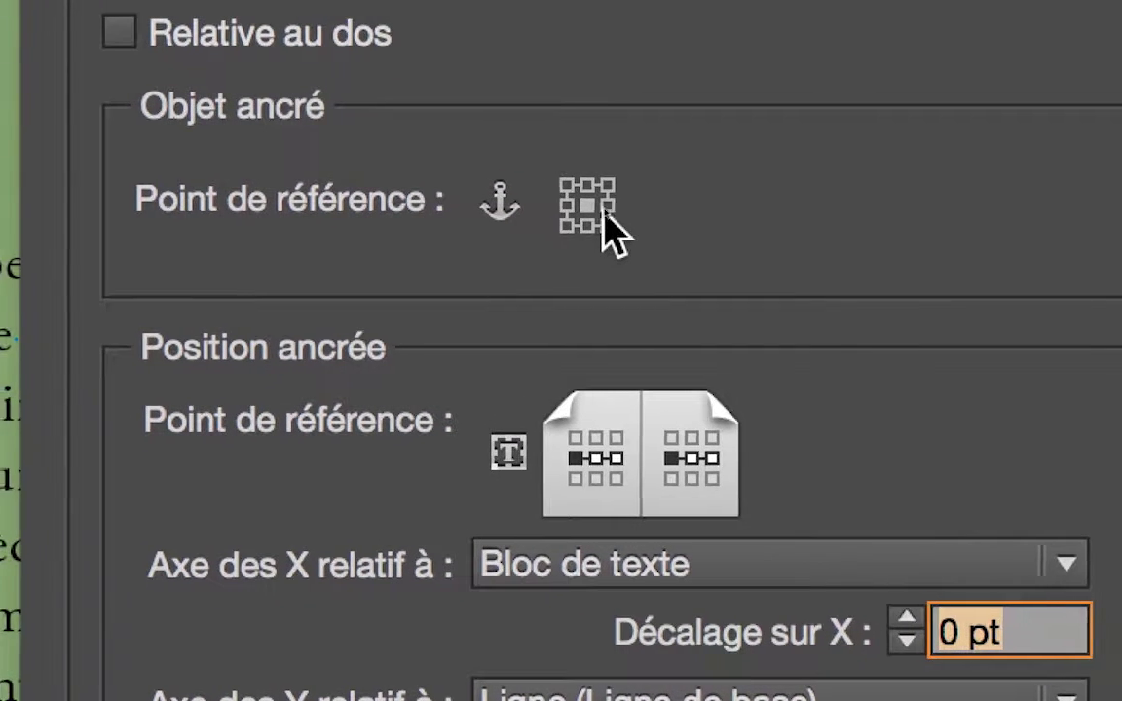
pyautogui.click(605, 205)
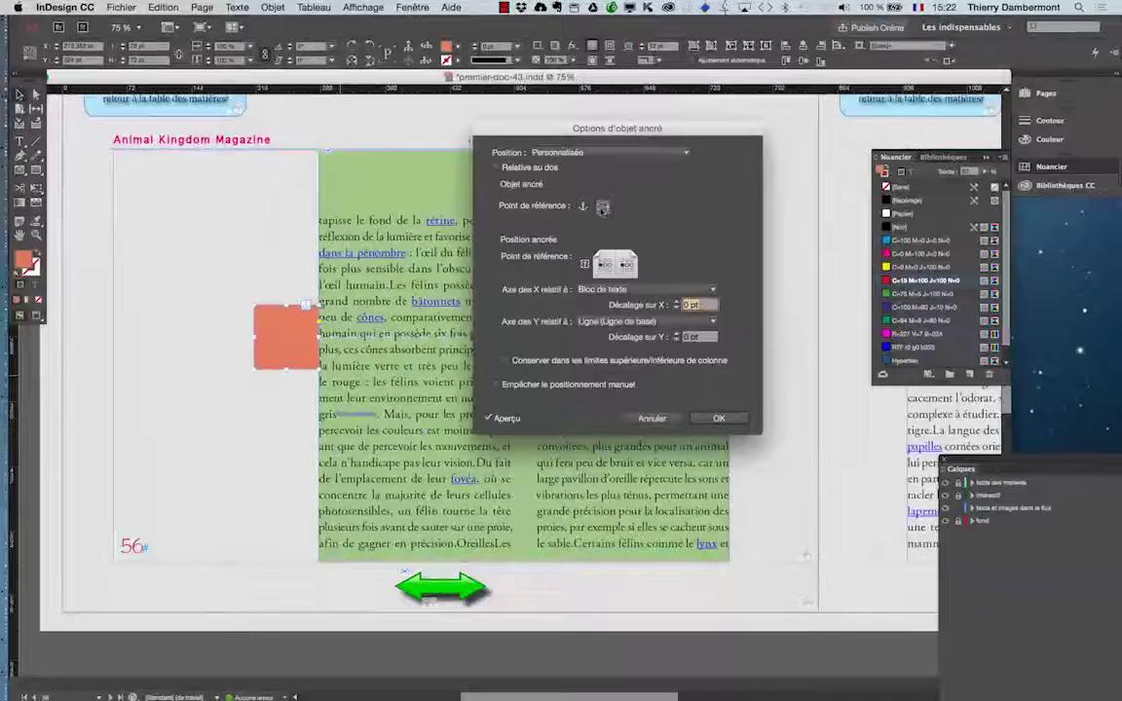
pyautogui.click(603, 208)
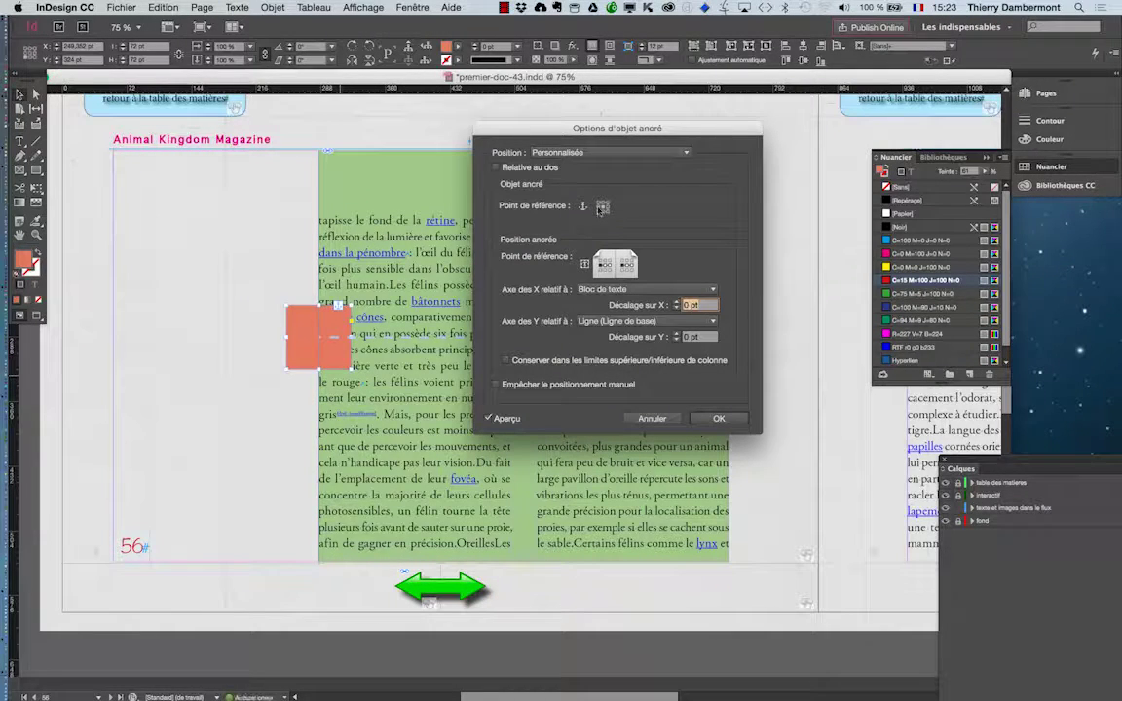
pyautogui.click(605, 211)
pyautogui.click(606, 211)
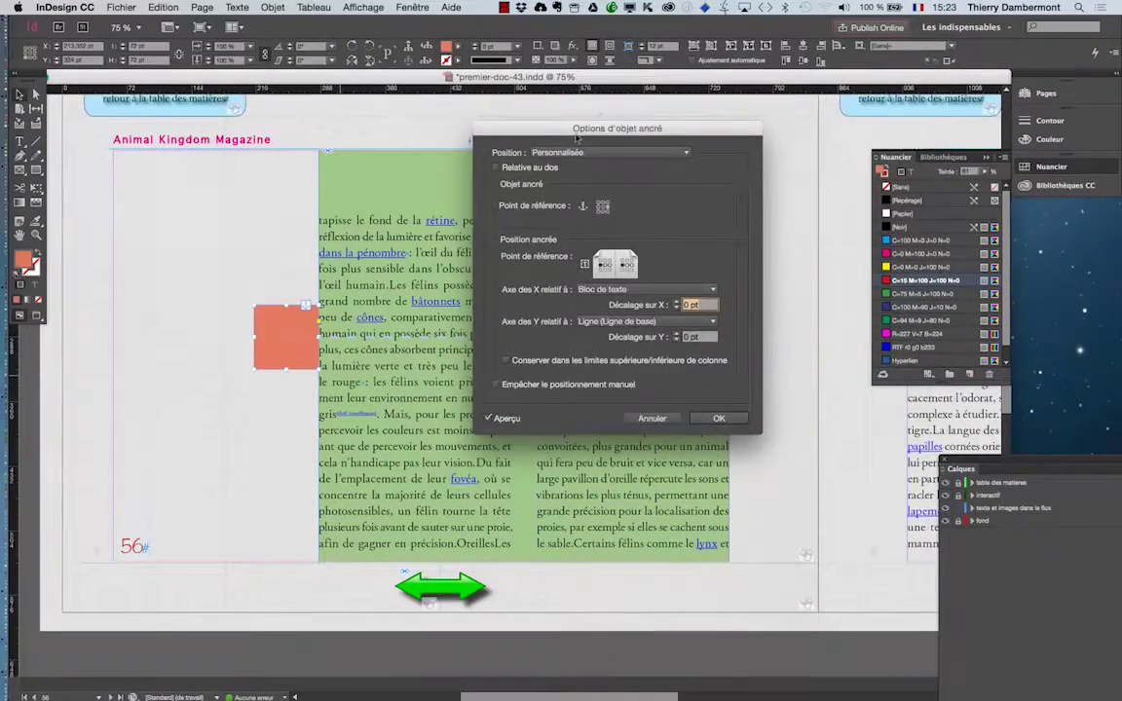
# Step: Try the middle-centre and middle-right reference points for the anchored position, finishing with the middle-left point
pyautogui.moveTo(576, 139); pyautogui.dragTo(780, 136)
pyautogui.click(812, 265)
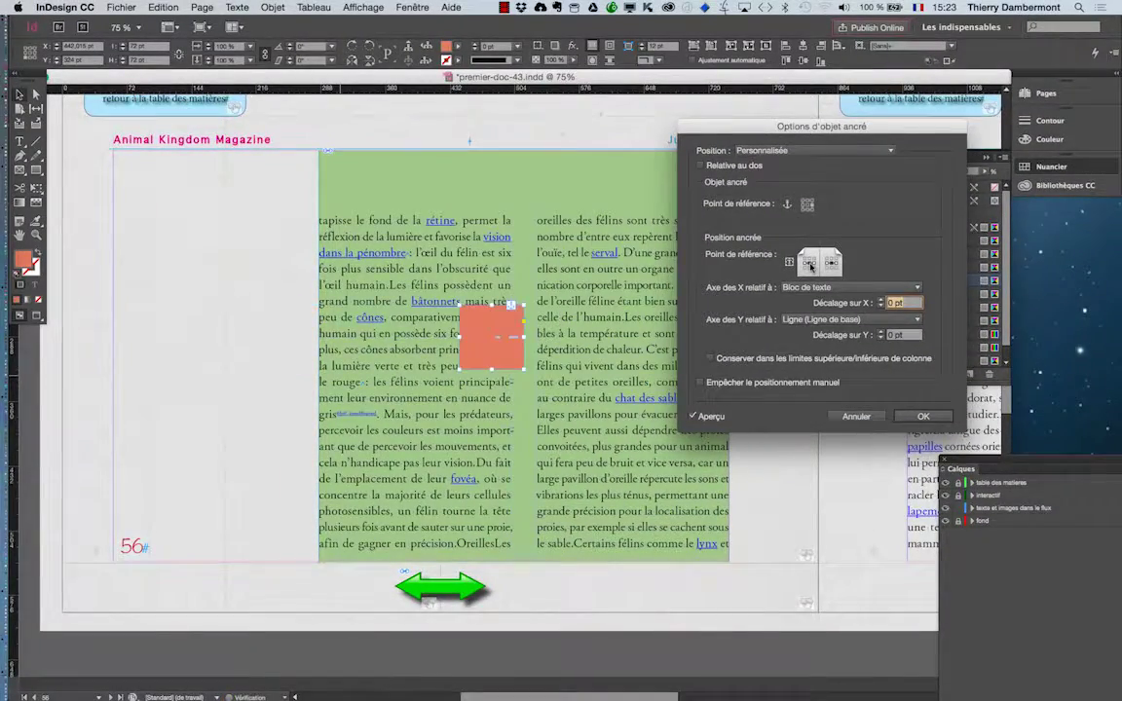
pyautogui.click(817, 266)
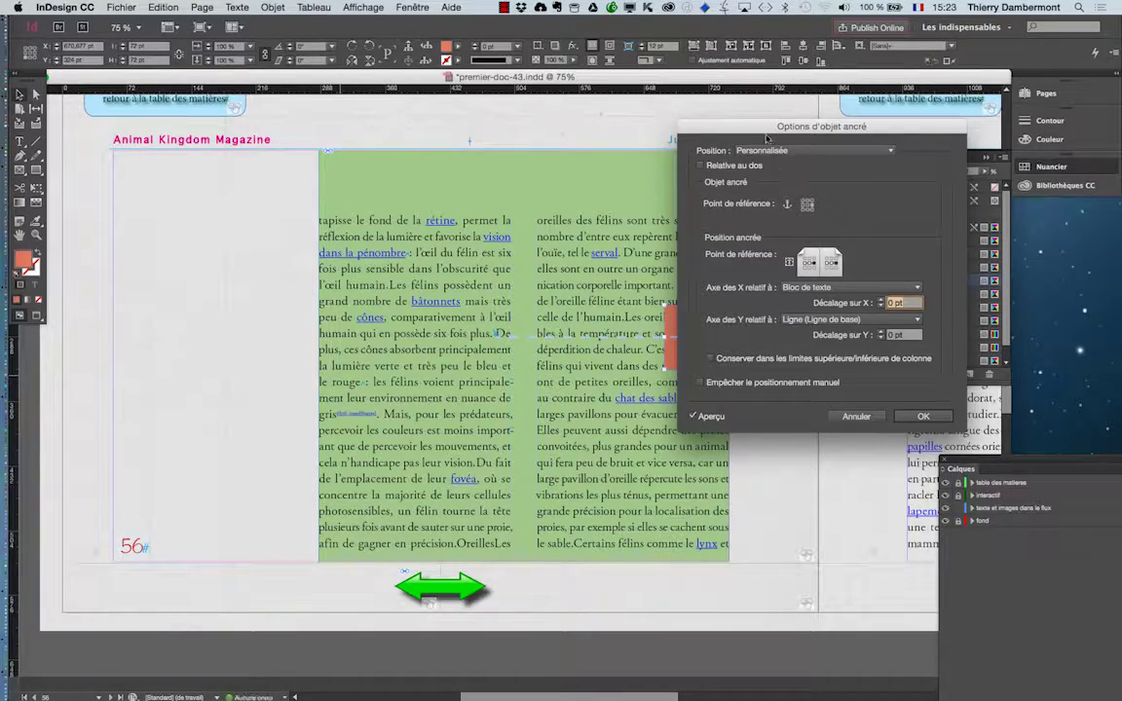
pyautogui.moveTo(768, 139); pyautogui.dragTo(846, 124)
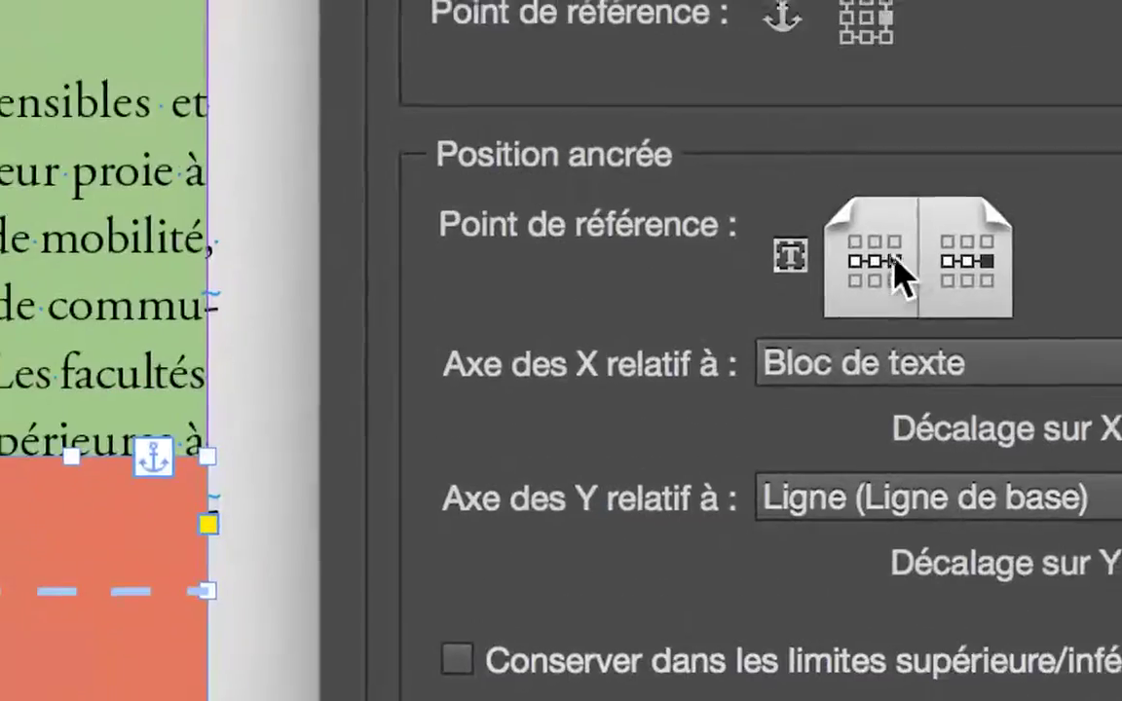
pyautogui.click(1063, 139)
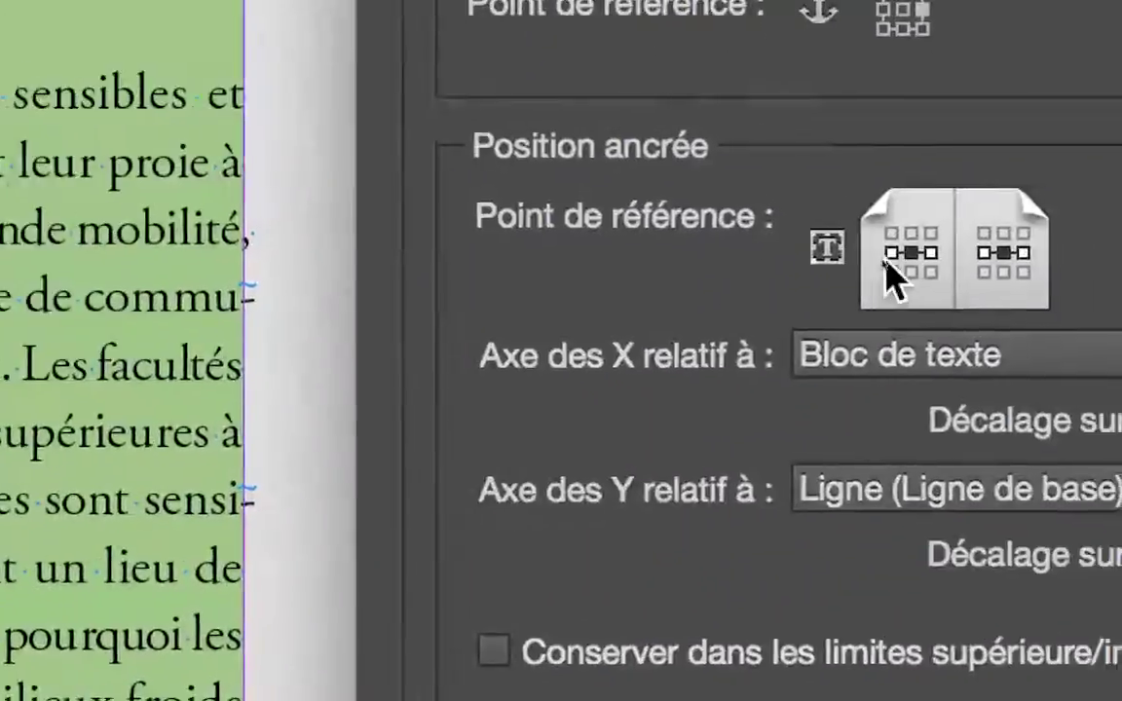
pyautogui.click(1089, 256)
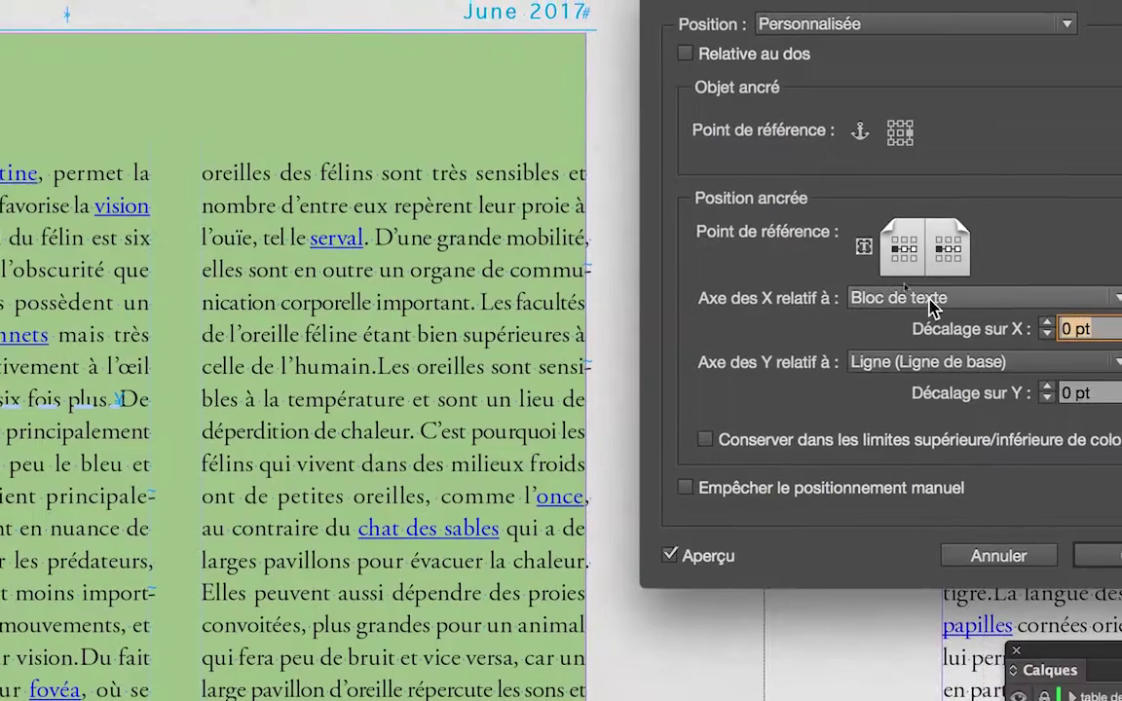
# Step: Keep the X axis relative to Bloc de texte and set the square's X offset to 150 pt
pyautogui.click(927, 285)
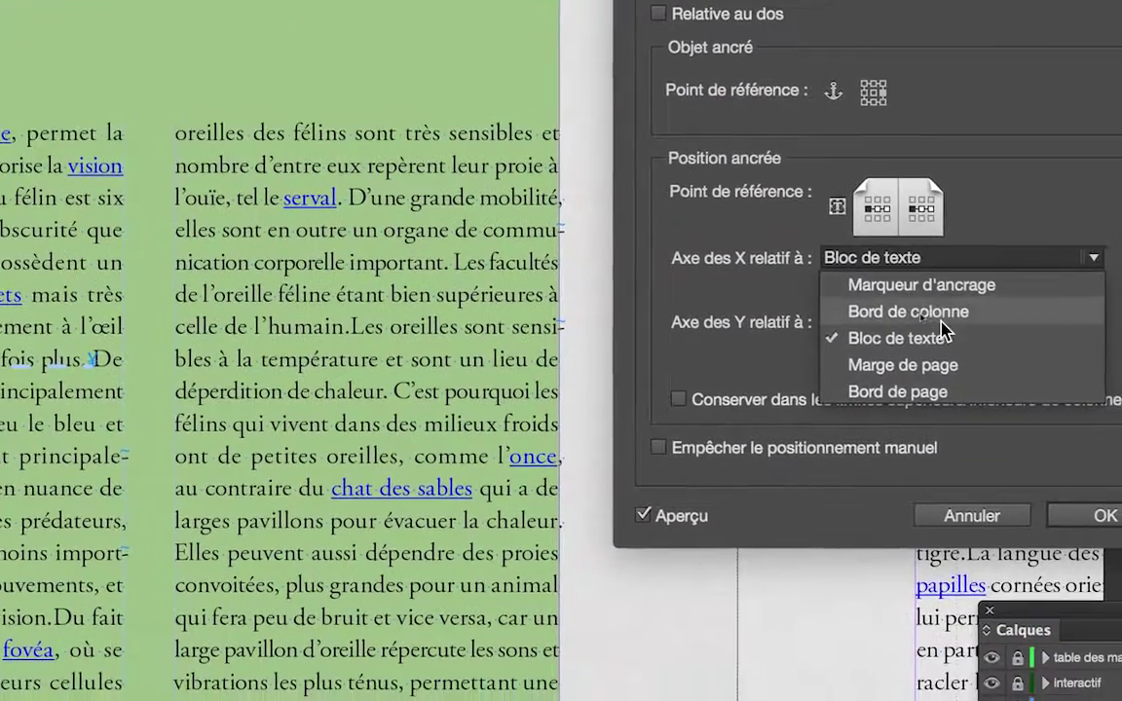
pyautogui.click(953, 378)
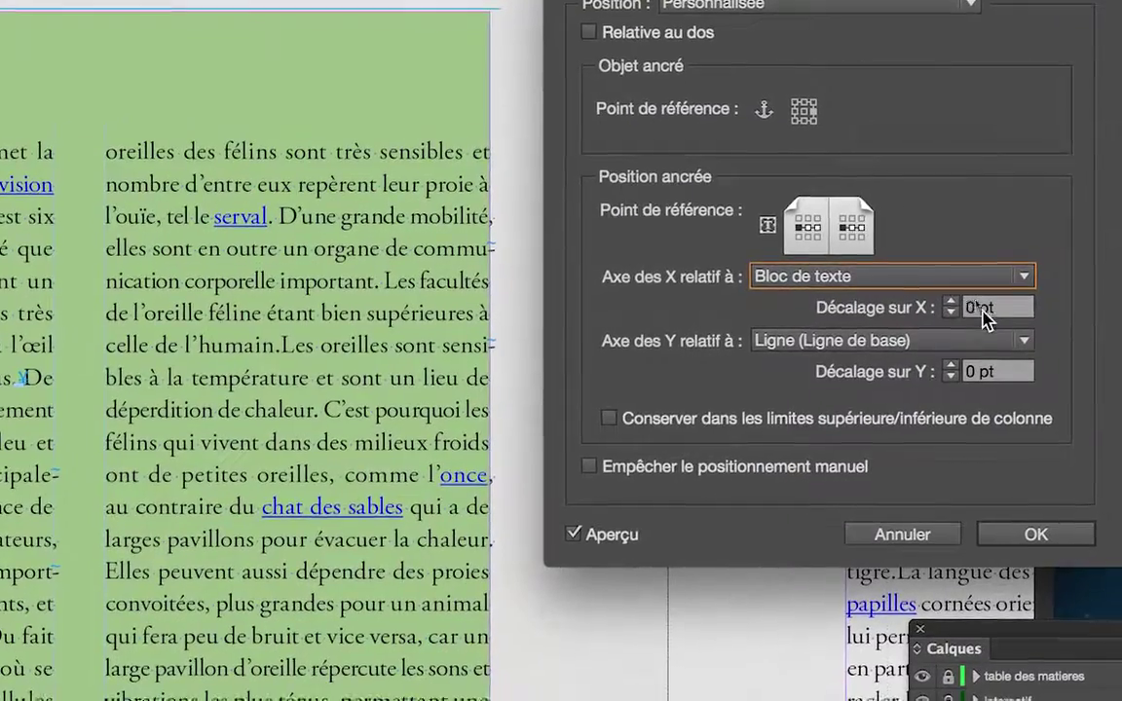
pyautogui.click(982, 309)
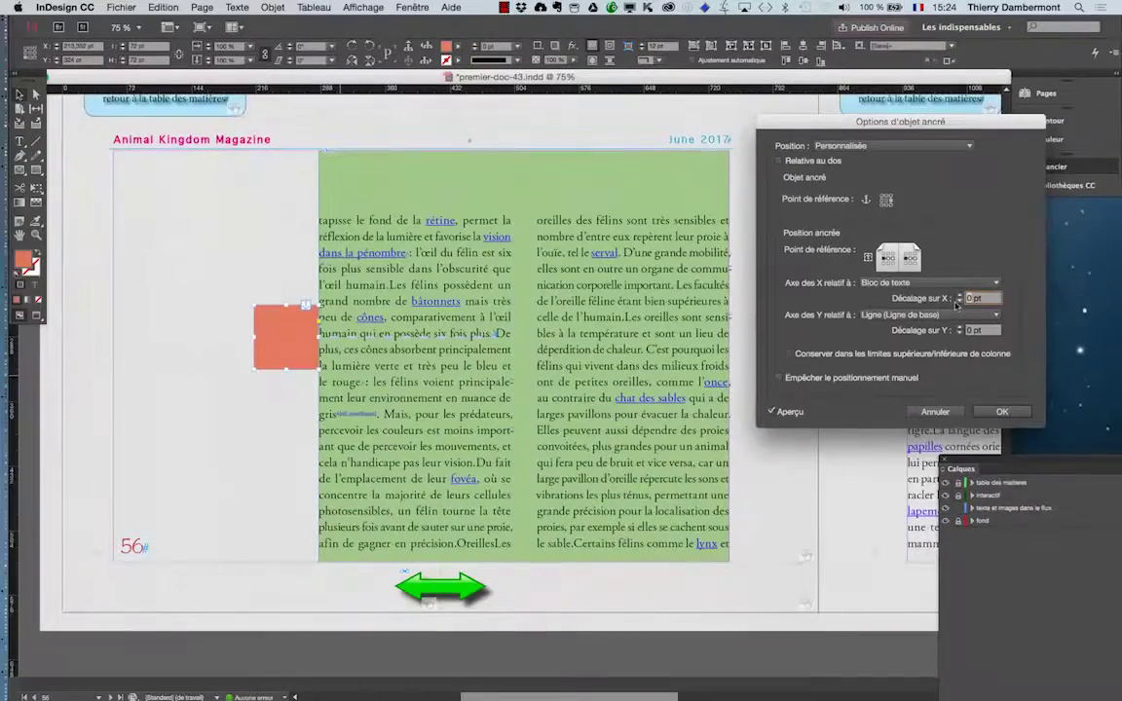
pyautogui.press('Up')
pyautogui.press('Tab')
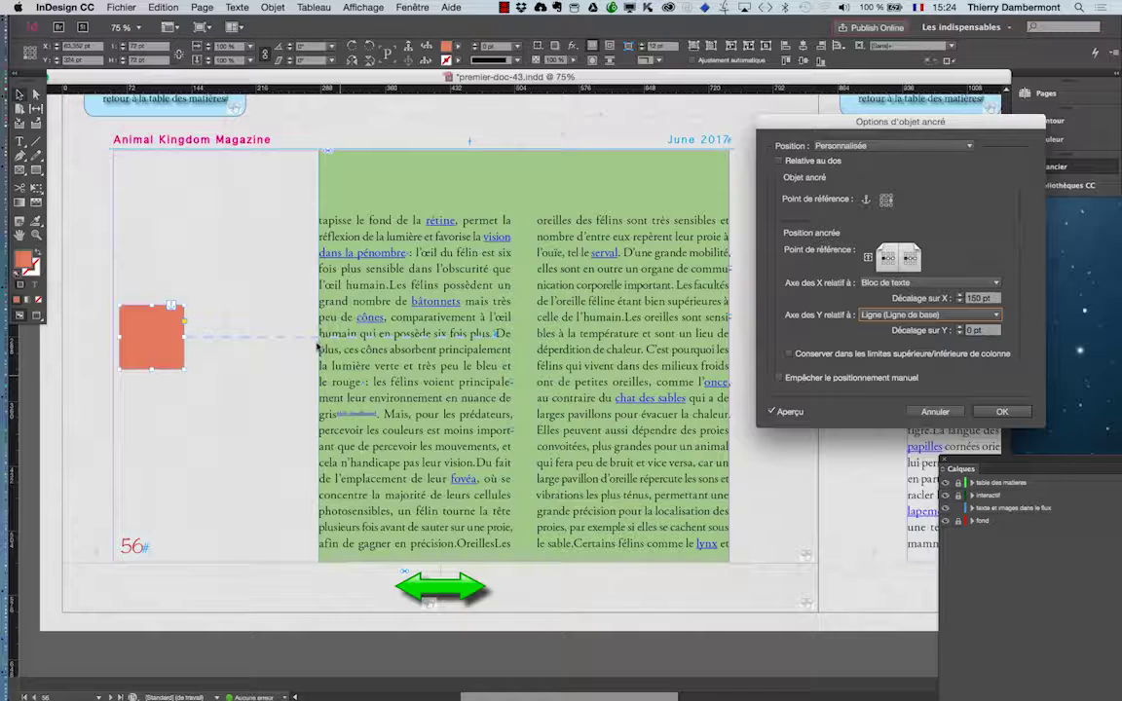
# Step: Set the anchored square's X offset to 100 pt
pyautogui.click(980, 298)
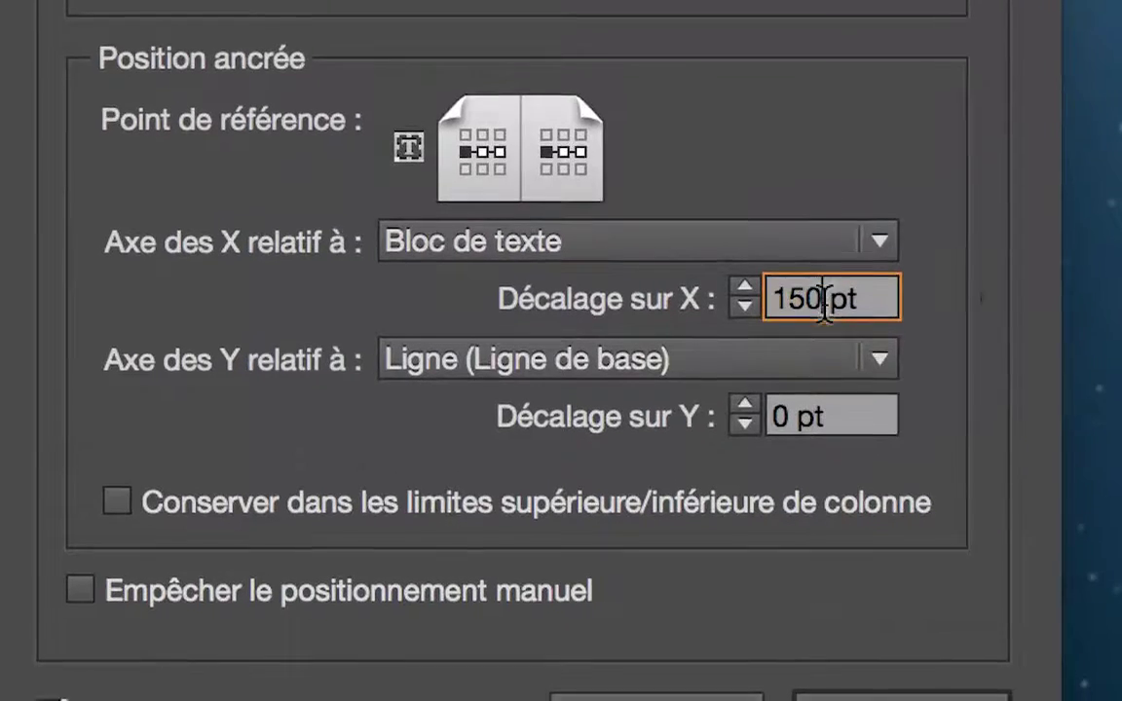
pyautogui.write('100')
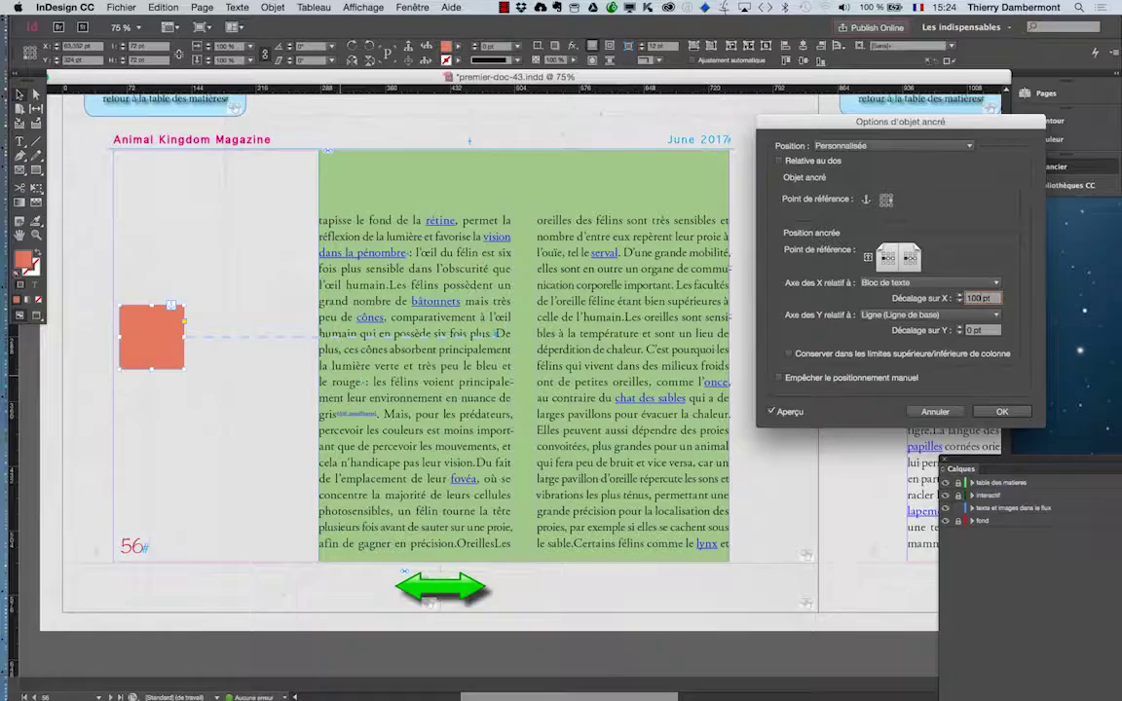
pyautogui.press('Tab')
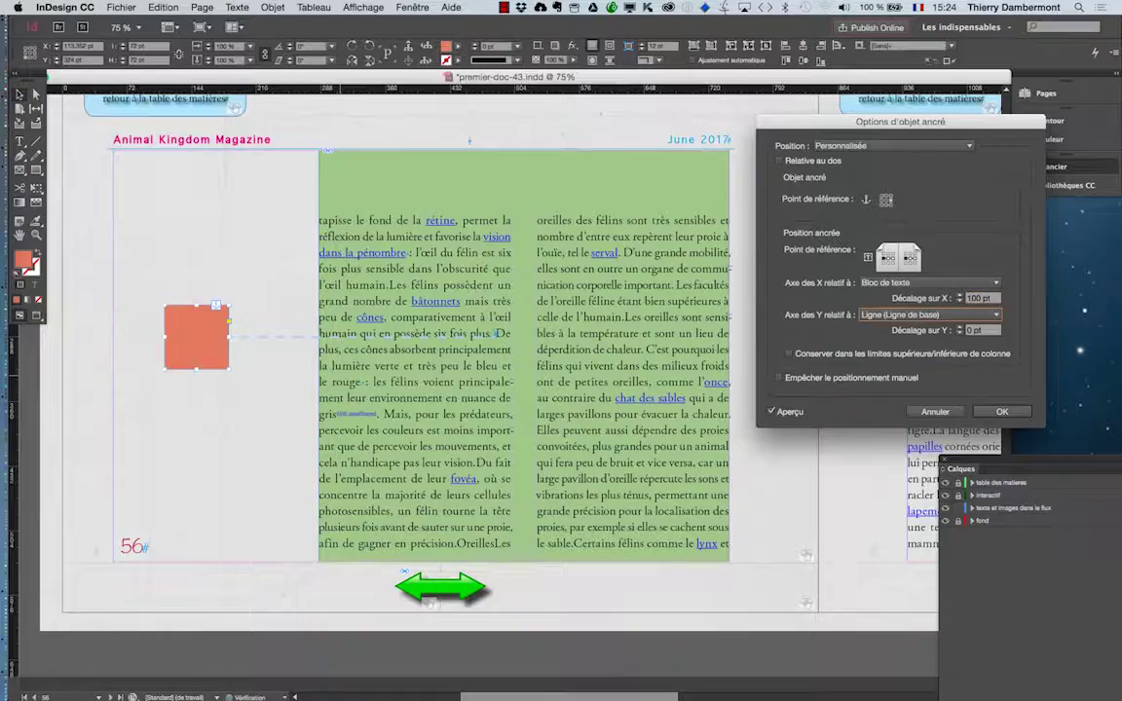